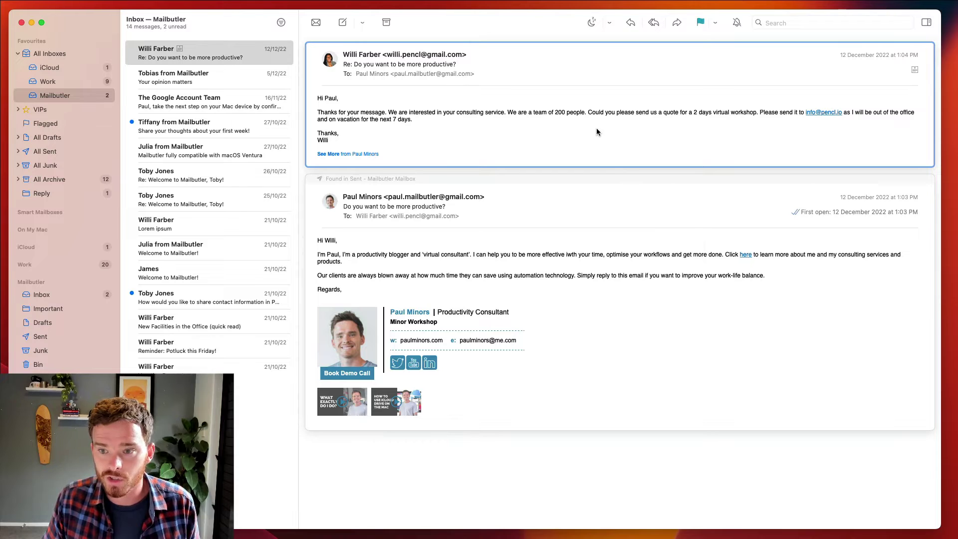
{"action": "left_click", "coordinate": [925, 23]}
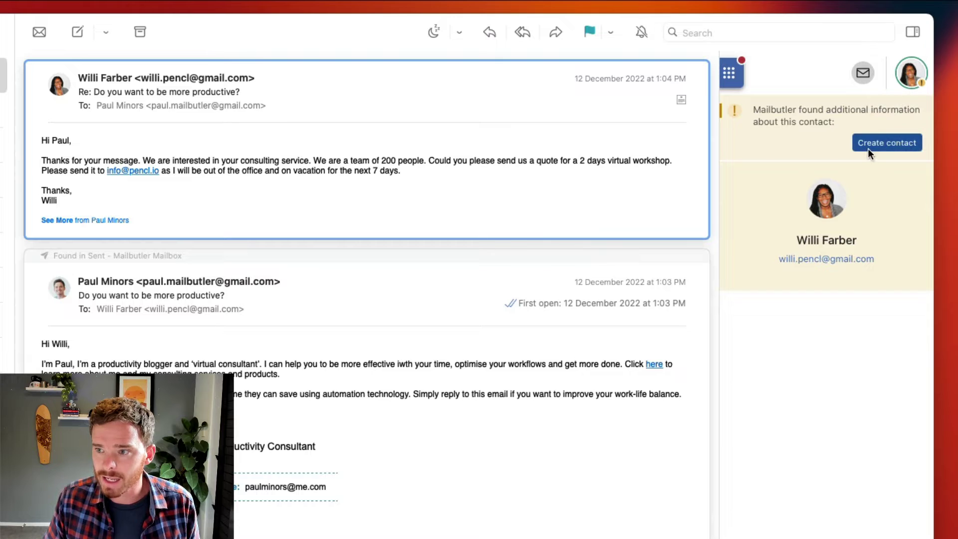
{"action": "left_click", "coordinate": [899, 146]}
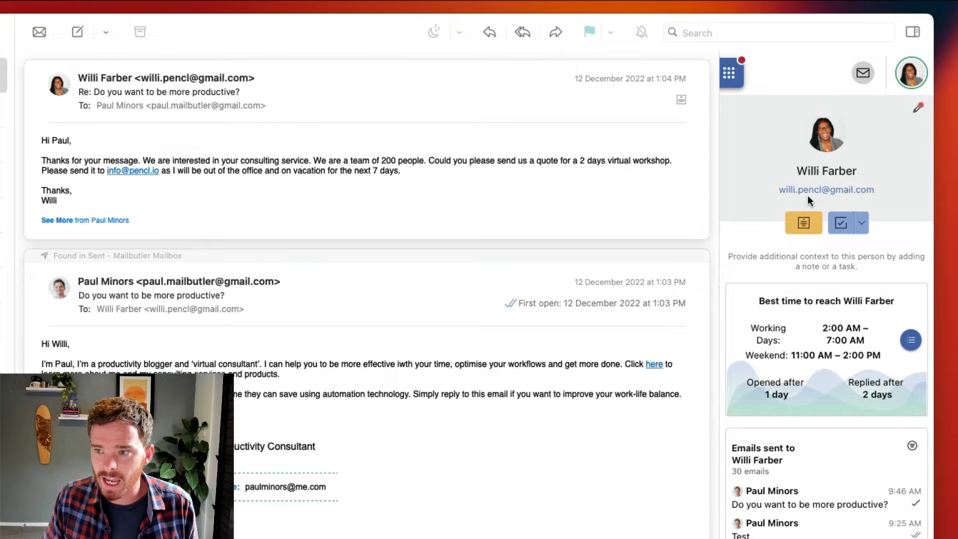
{"action": "left_click", "coordinate": [917, 108]}
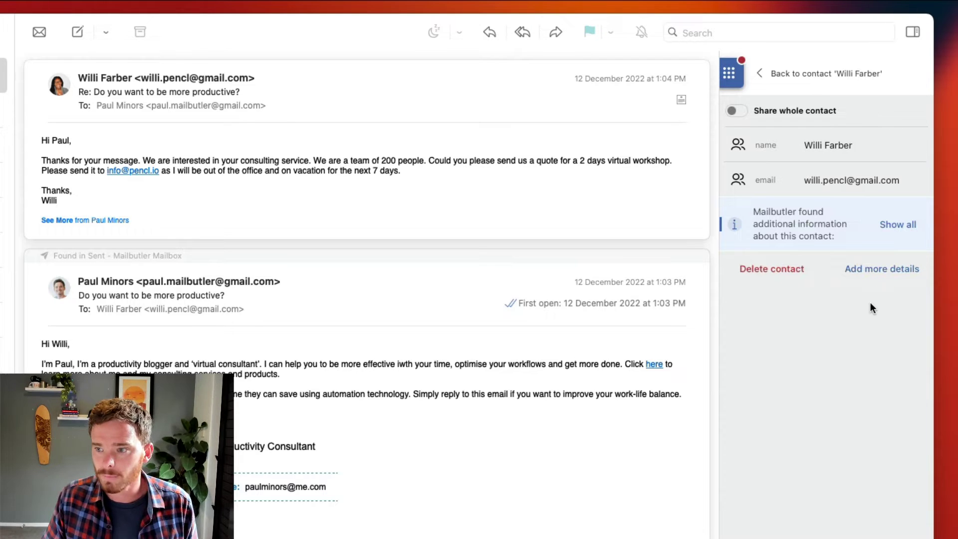
Step: Add a Company field to the contact with the value Pencl
{"action": "left_click", "coordinate": [866, 270]}
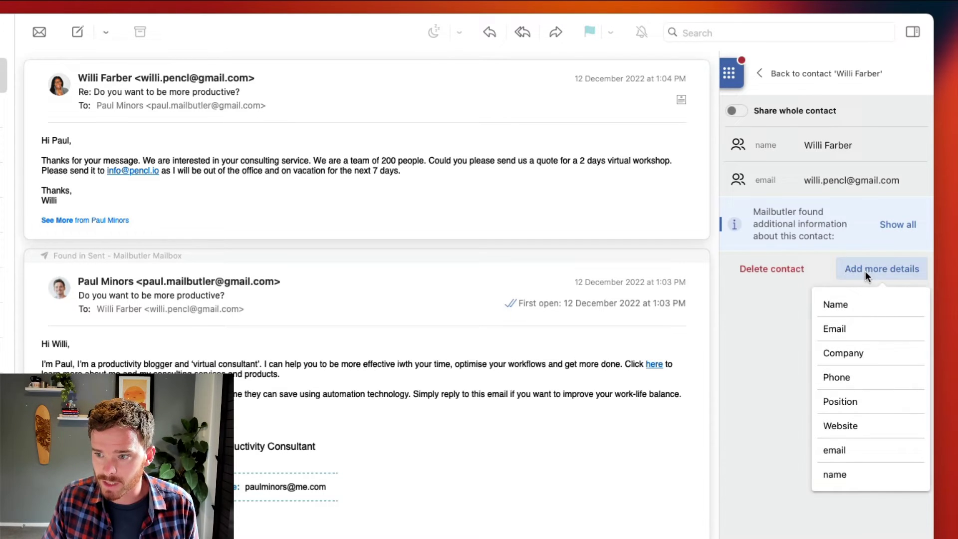
{"action": "left_click", "coordinate": [840, 353]}
{"action": "type", "text": "Pencl"}
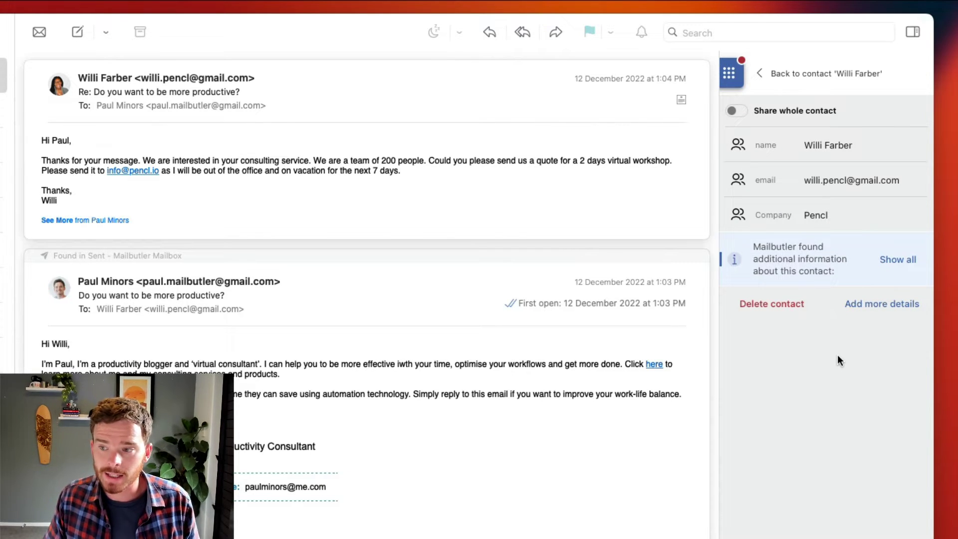
Step: Add a custom 'Team Size' field with value 200 and save it
{"action": "left_click", "coordinate": [875, 301]}
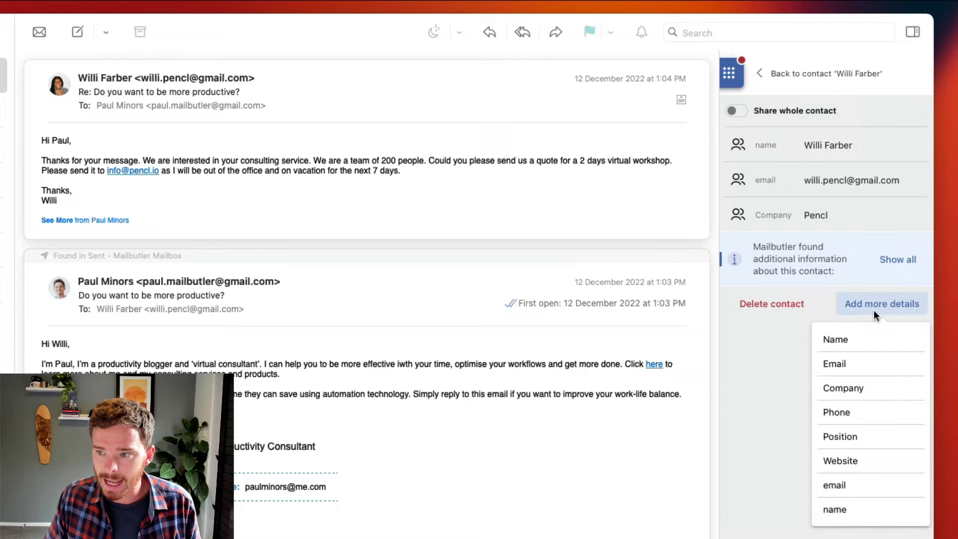
{"action": "scroll", "coordinate": [860, 373], "scroll_direction": "down", "scroll_amount": 3}
{"action": "left_click", "coordinate": [832, 509]}
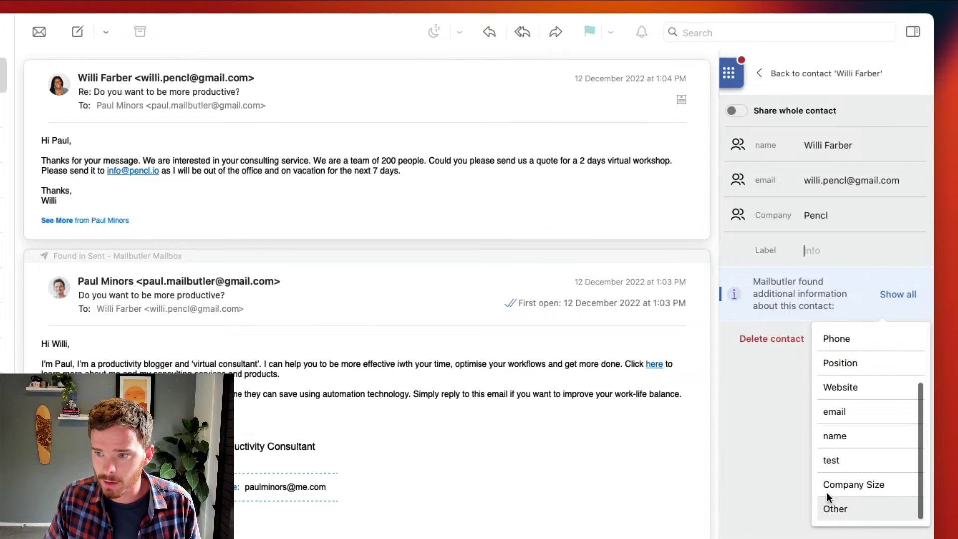
{"action": "left_click", "coordinate": [771, 248]}
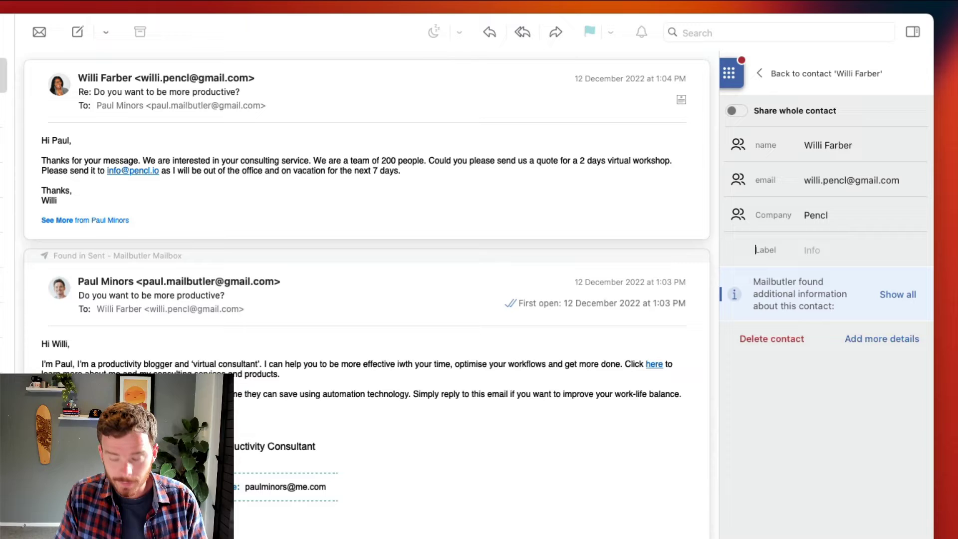
{"action": "type", "text": "Team Size"}
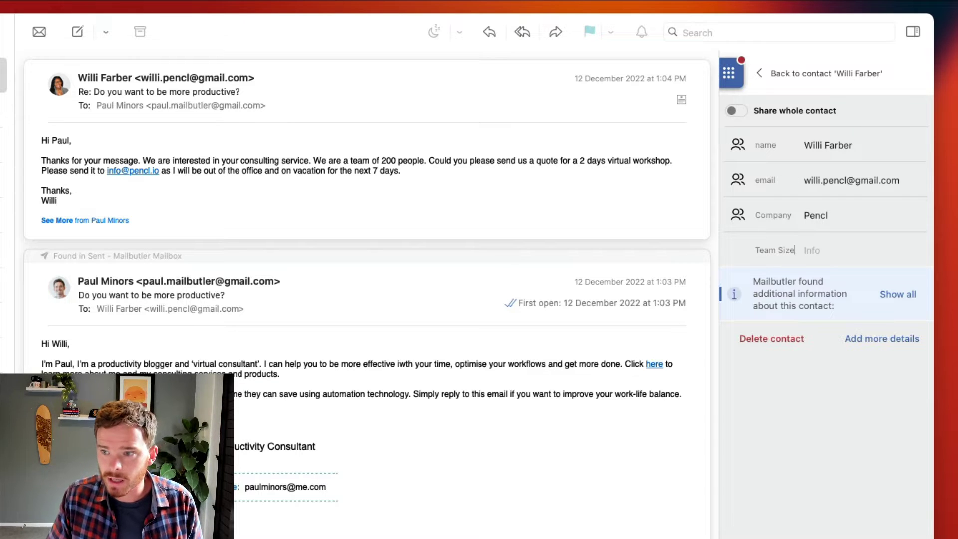
{"action": "left_click", "coordinate": [819, 247]}
{"action": "type", "text": "200"}
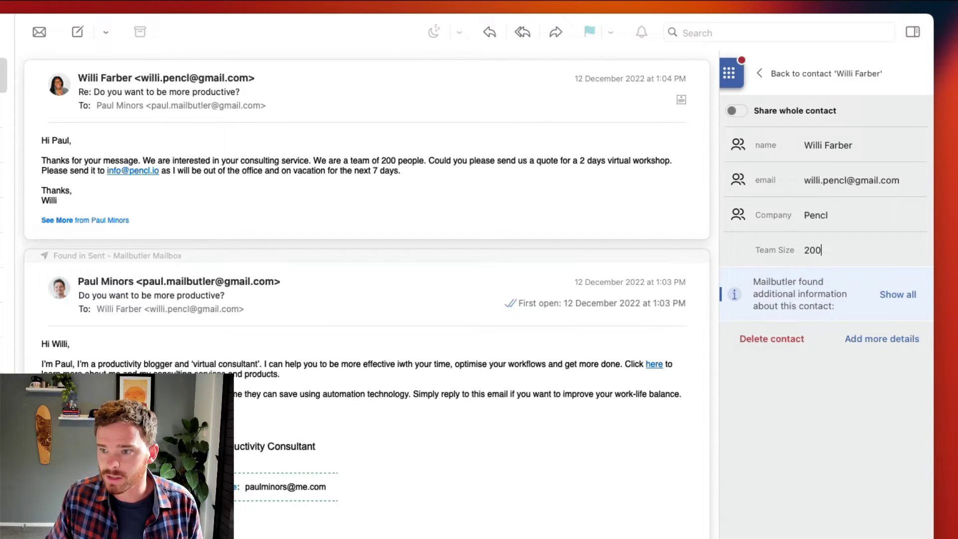
{"action": "left_click", "coordinate": [821, 355]}
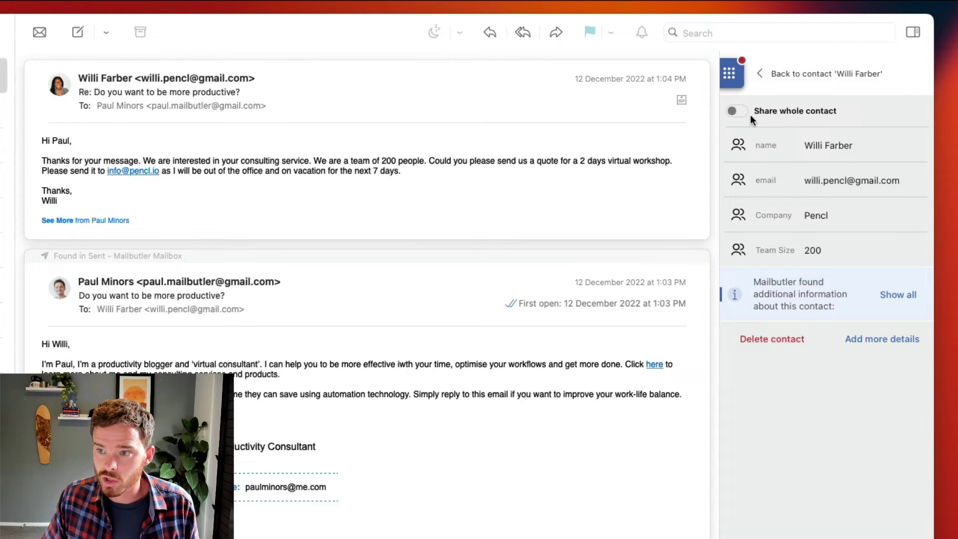
{"action": "left_click", "coordinate": [908, 115]}
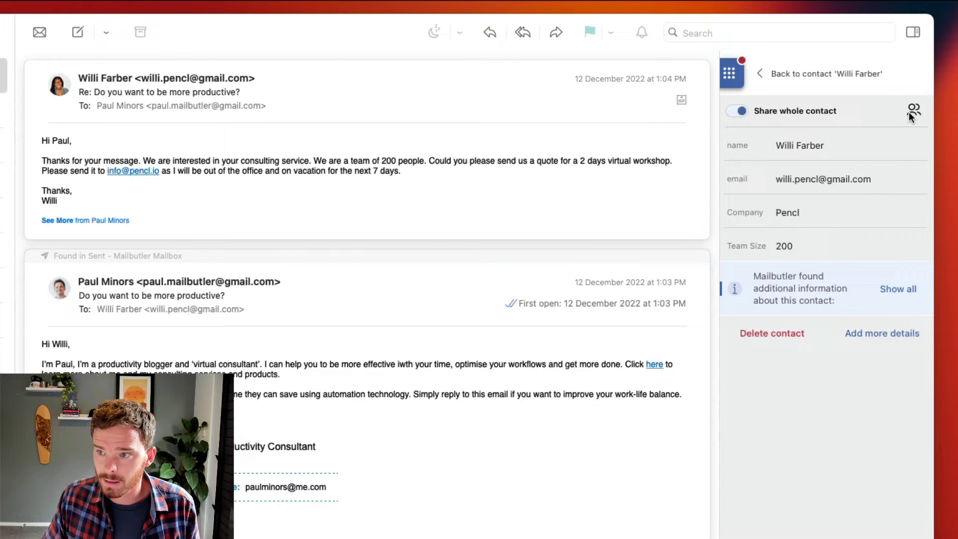
{"action": "left_click", "coordinate": [911, 111]}
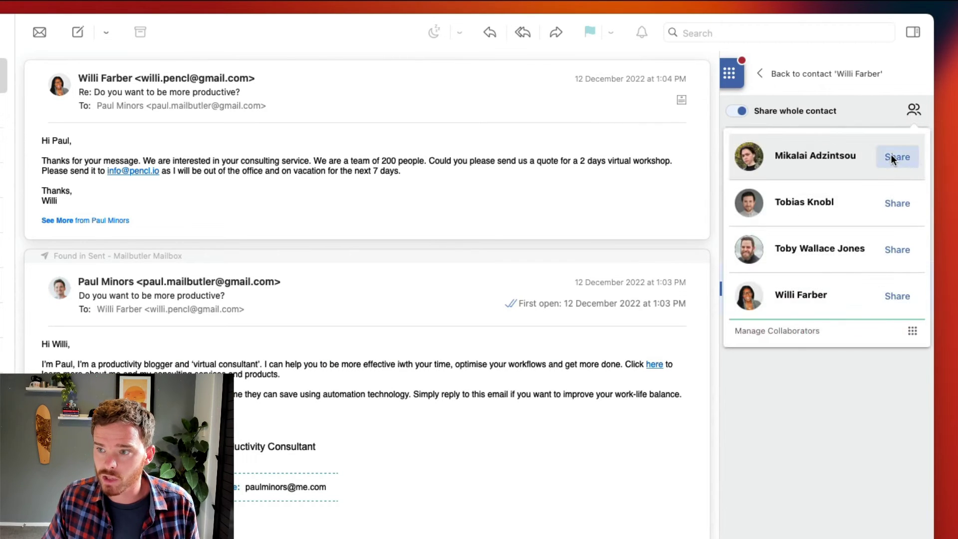
{"action": "left_click", "coordinate": [911, 111]}
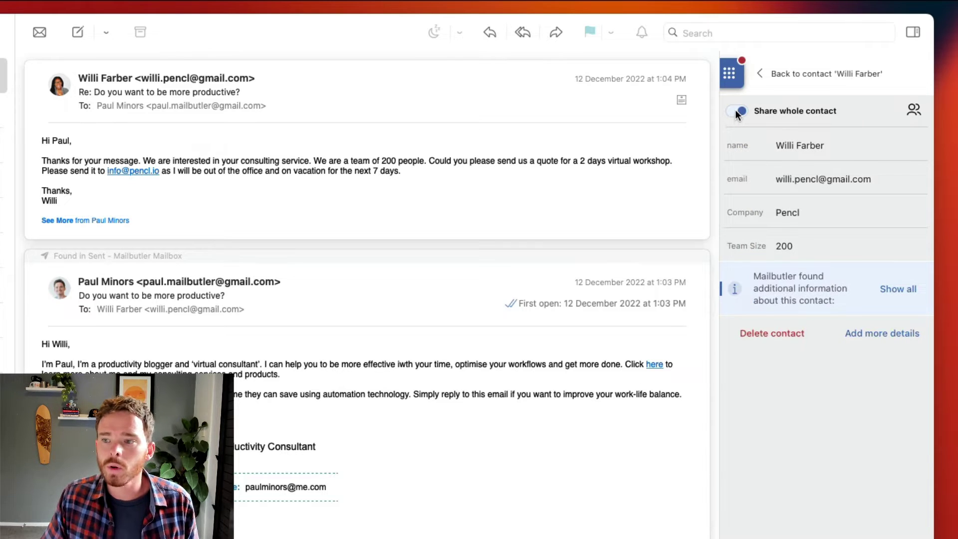
{"action": "left_click", "coordinate": [735, 112]}
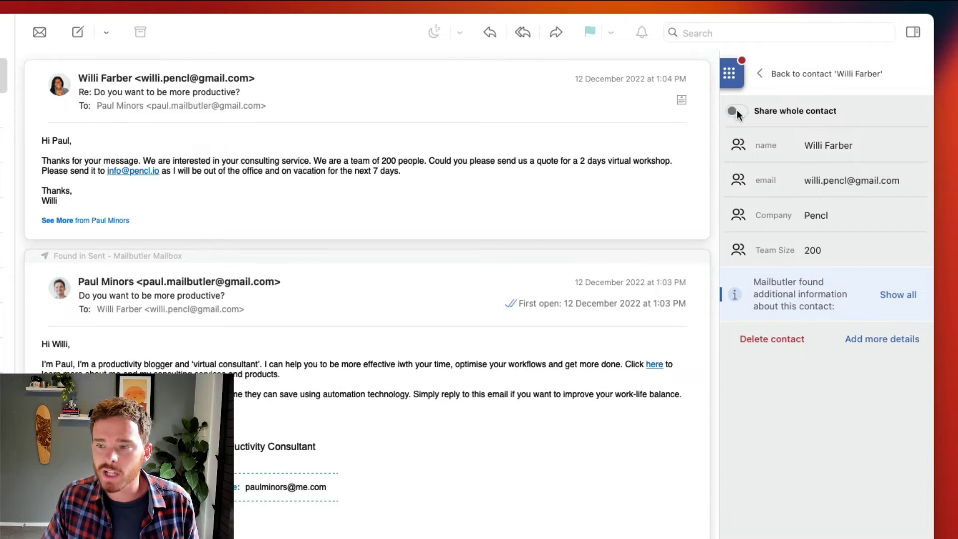
{"action": "left_click", "coordinate": [736, 147]}
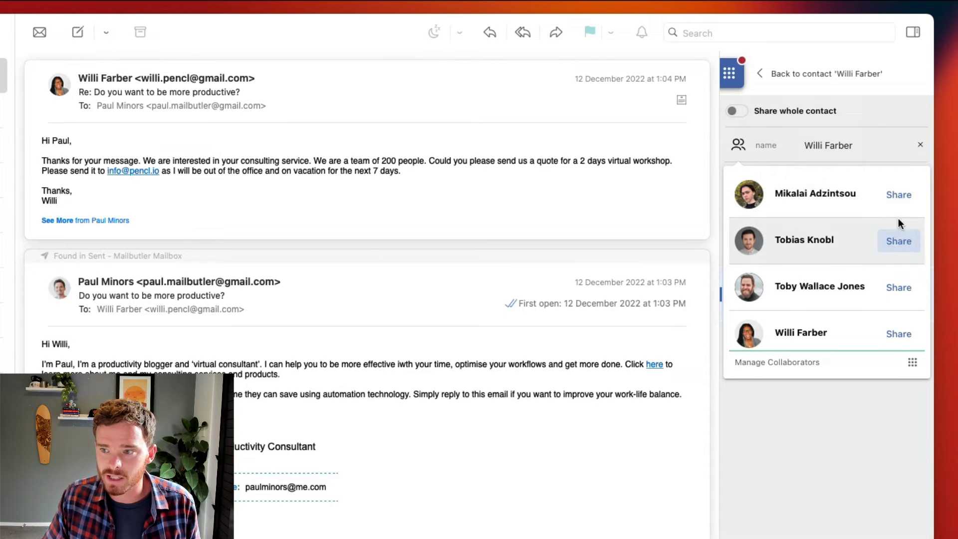
{"action": "left_click", "coordinate": [903, 256]}
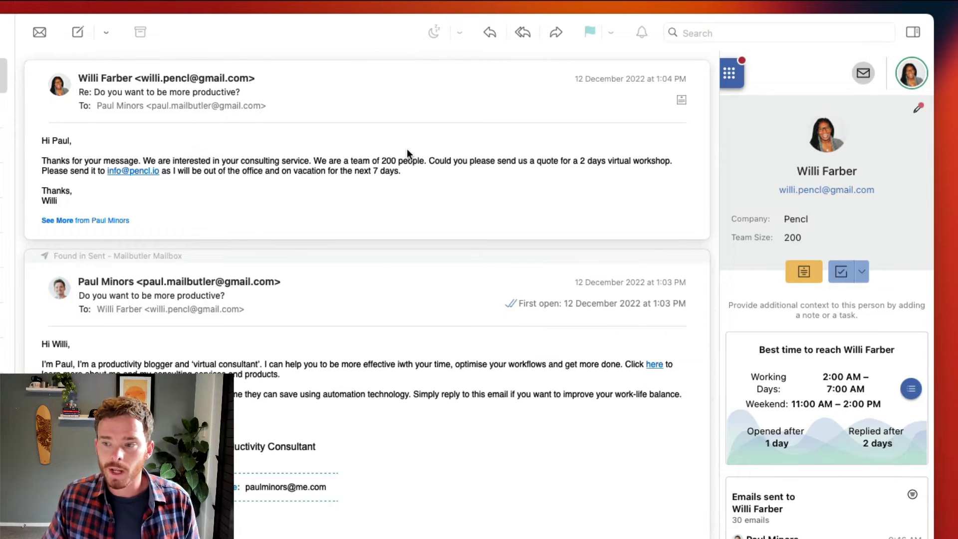
{"action": "left_click", "coordinate": [838, 272]}
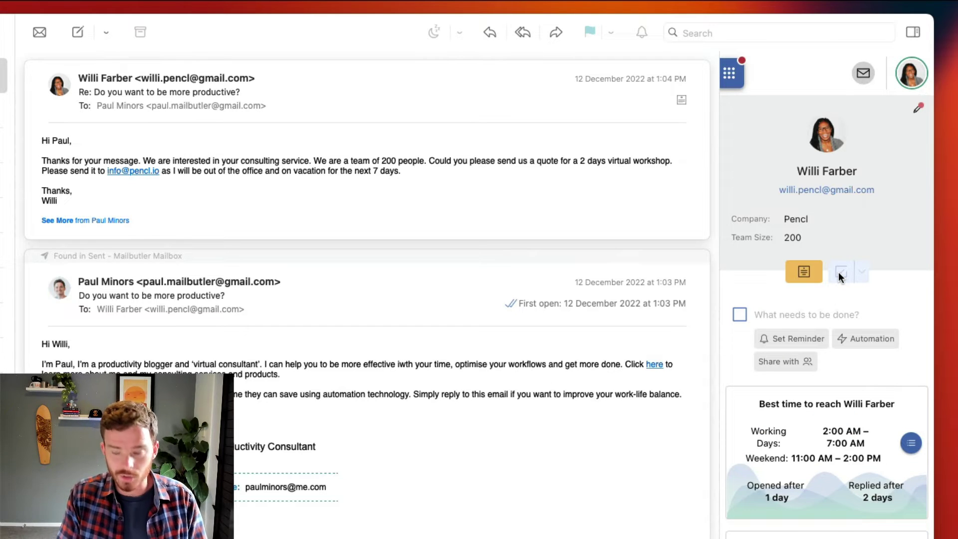
{"action": "type", "text": "Rese"}
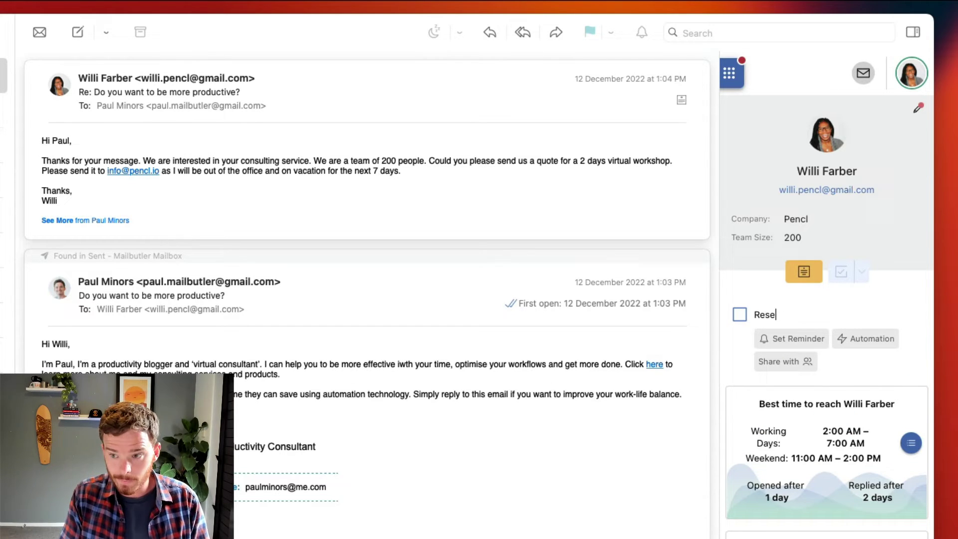
{"action": "type", "text": "arch Willi an"}
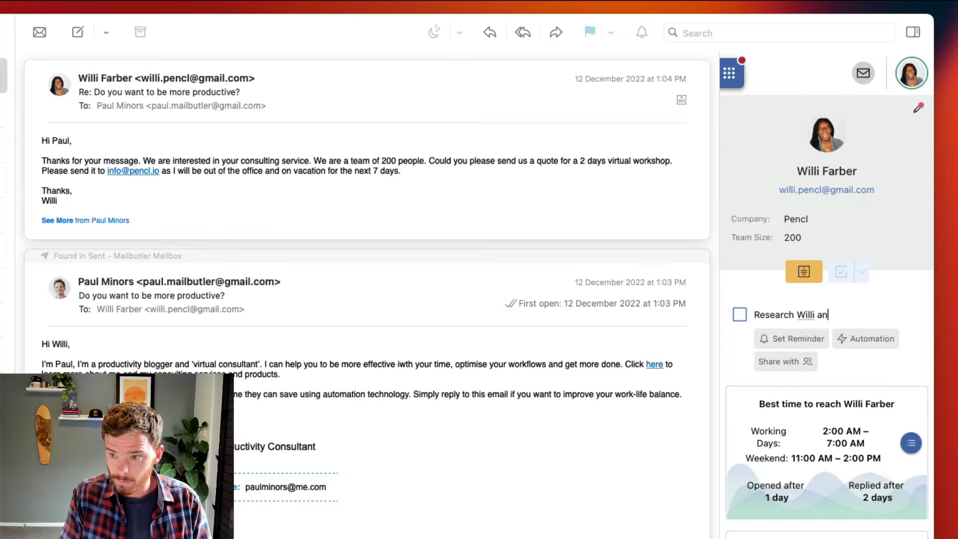
{"action": "type", "text": "d her company Pencl"}
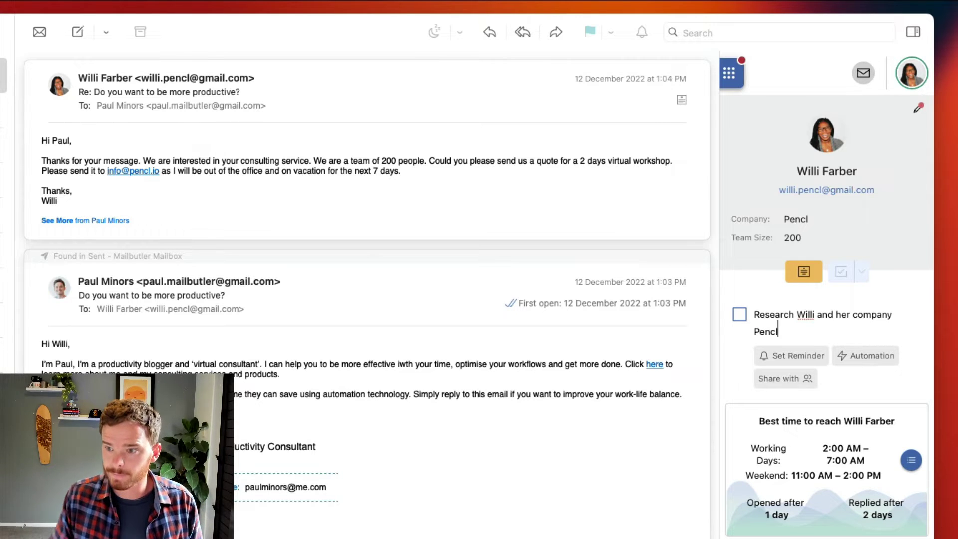
{"action": "key", "text": "Return"}
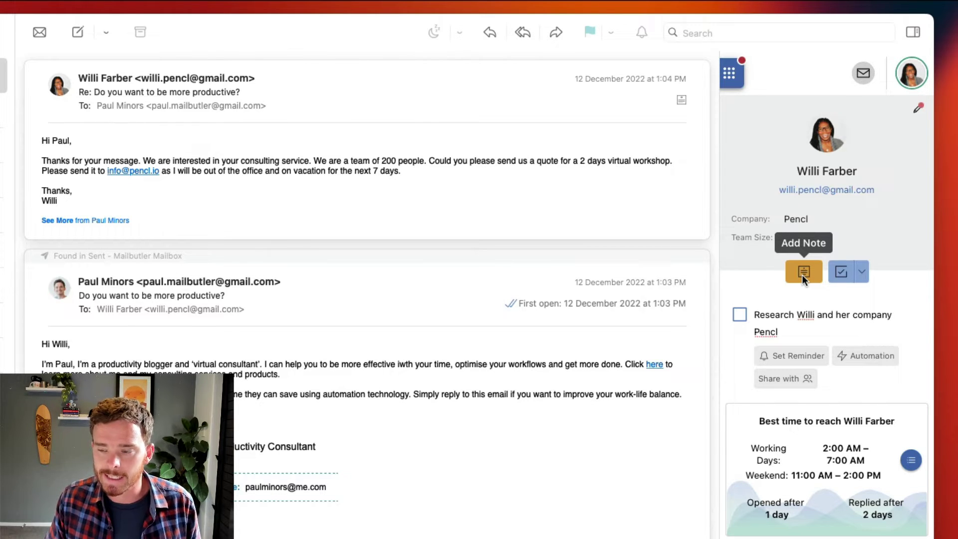
{"action": "left_click", "coordinate": [432, 185]}
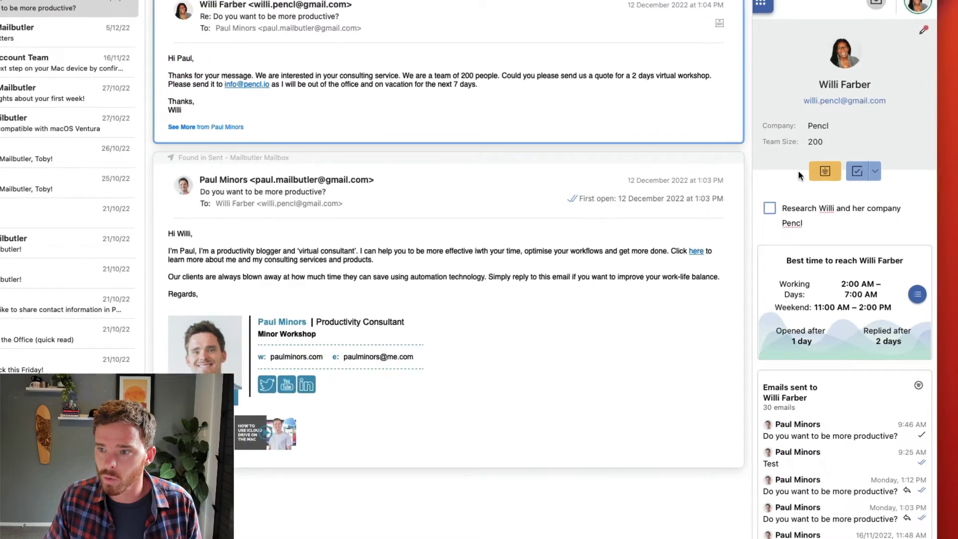
Step: Add the note 'On vacation for 7 days.' and share the research task with a teammate
{"action": "left_click", "coordinate": [815, 164]}
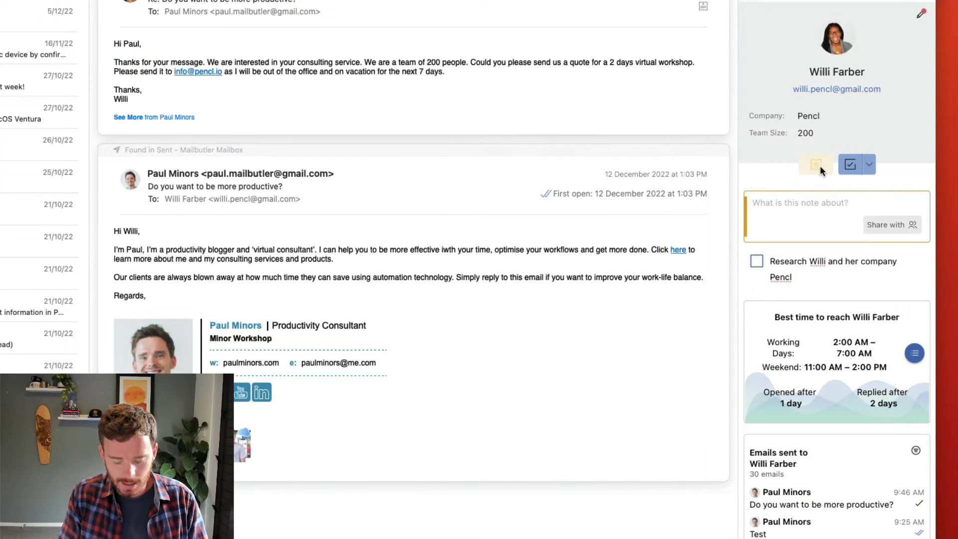
{"action": "type", "text": "On "}
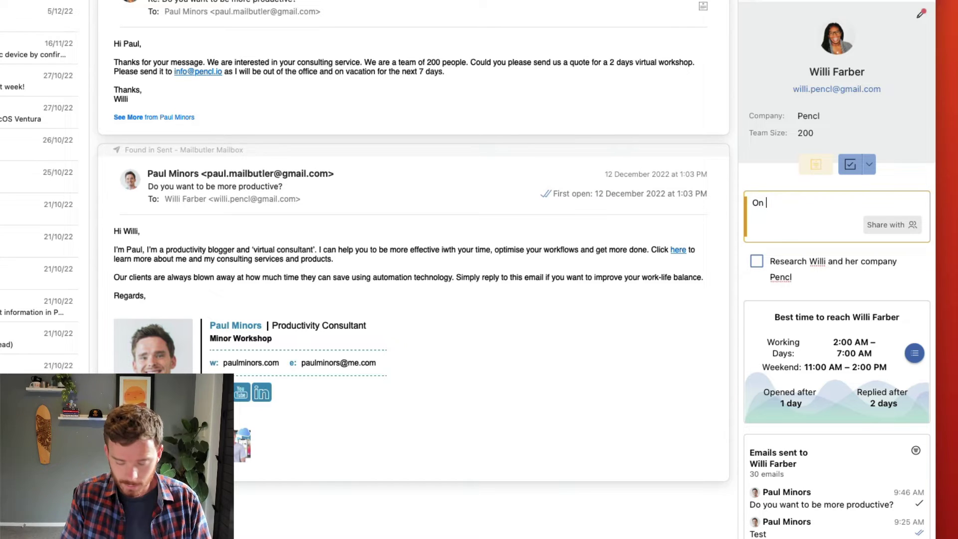
{"action": "type", "text": "vacation for 7"}
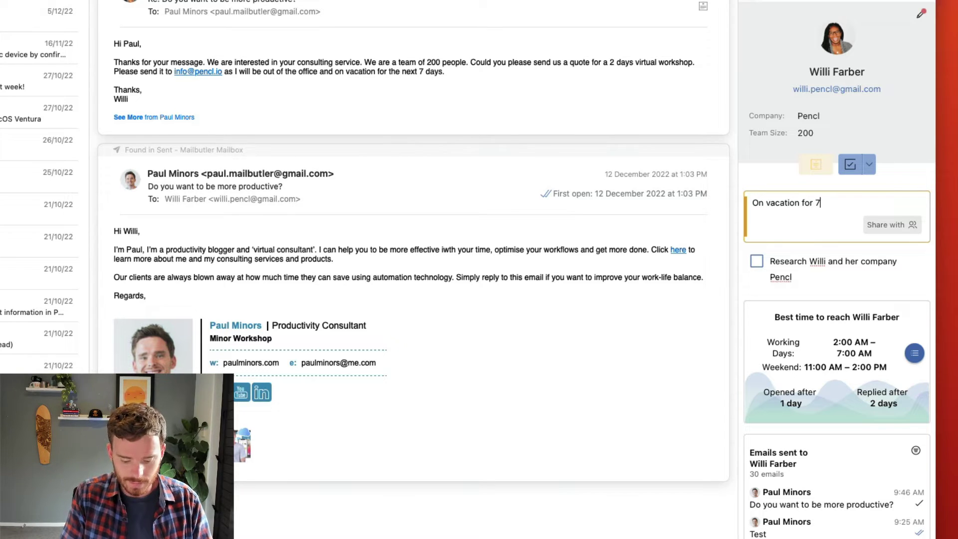
{"action": "type", "text": " days."}
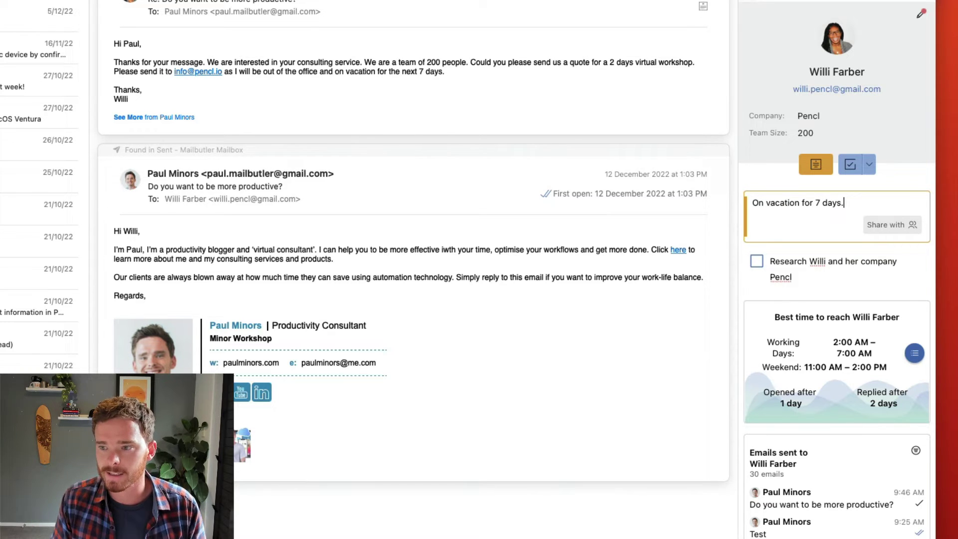
{"action": "mouse_move", "coordinate": [855, 201]}
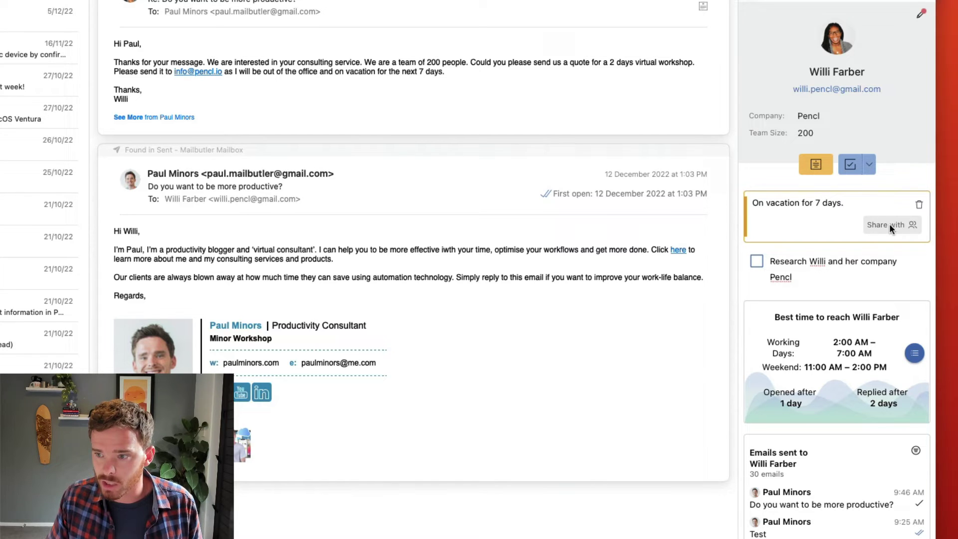
{"action": "left_click", "coordinate": [837, 260]}
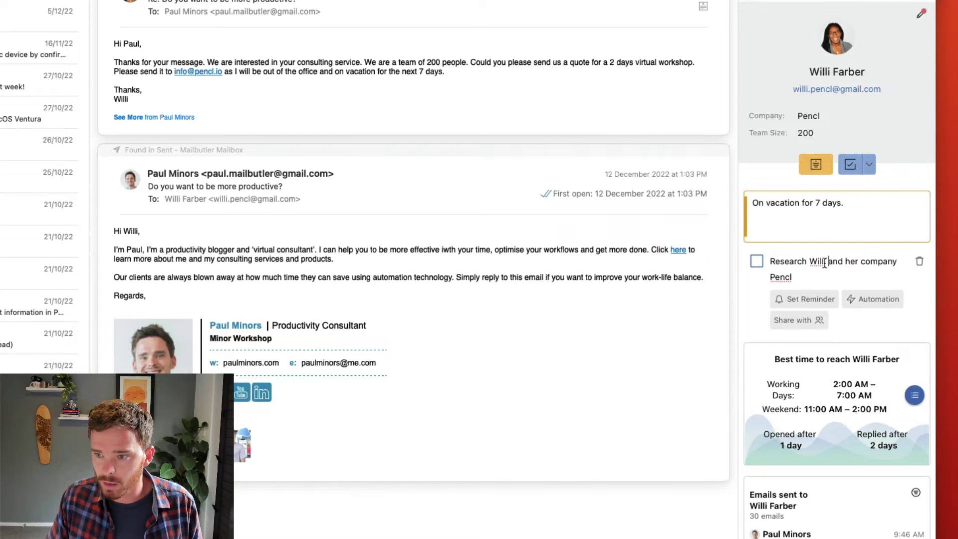
{"action": "left_click", "coordinate": [796, 321]}
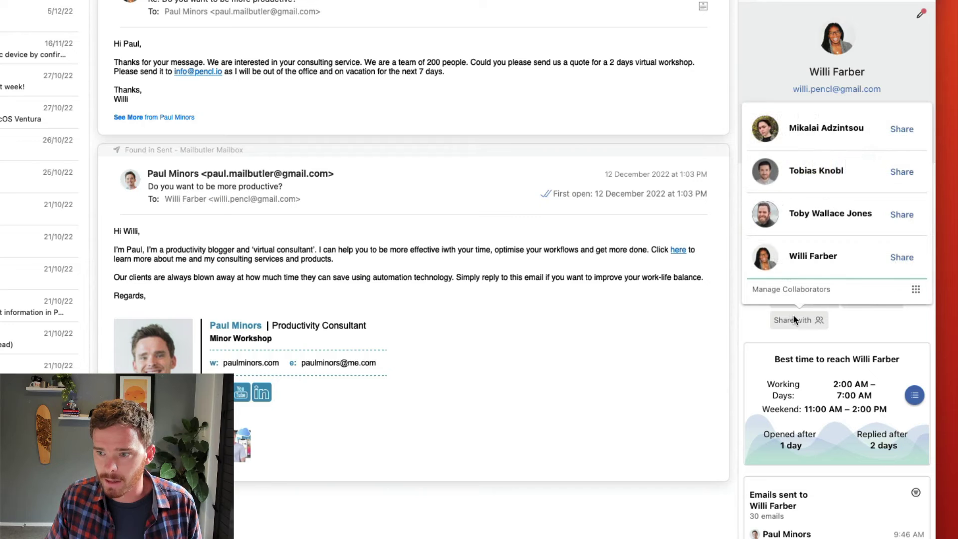
{"action": "left_click", "coordinate": [897, 212]}
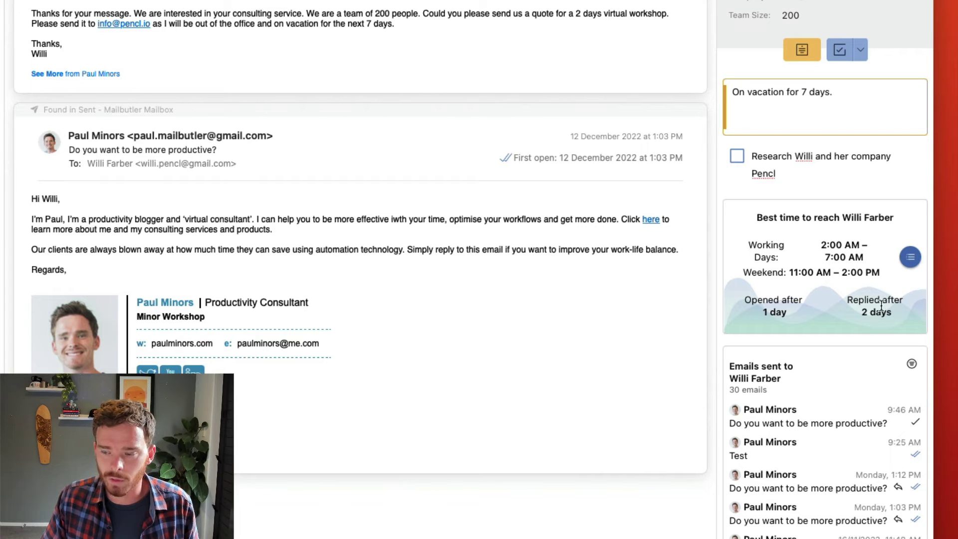
Step: Show the weekday breakdown of best contact hours, such as Monday 11:00 AM – 01:00 PM
{"action": "left_click", "coordinate": [907, 258]}
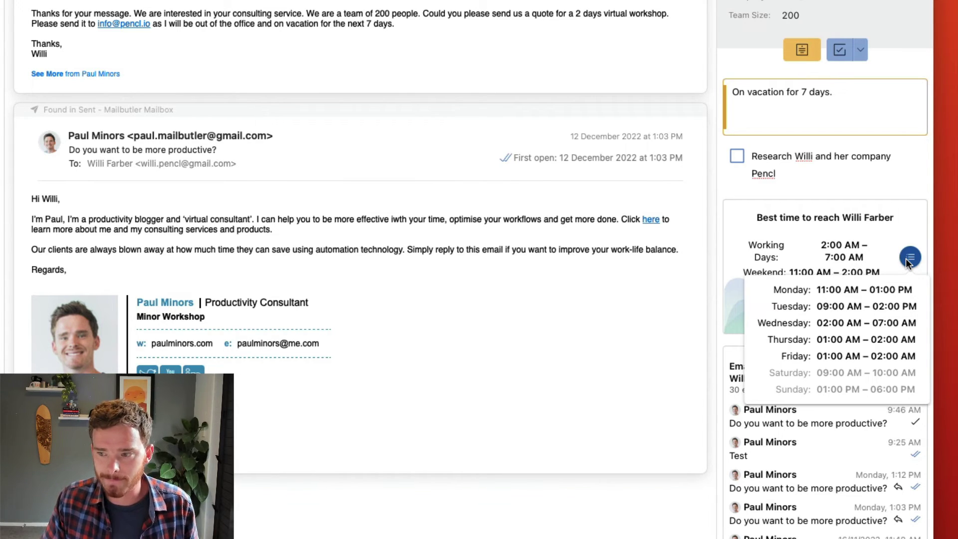
{"action": "scroll", "coordinate": [786, 288], "scroll_direction": "down", "scroll_amount": 4}
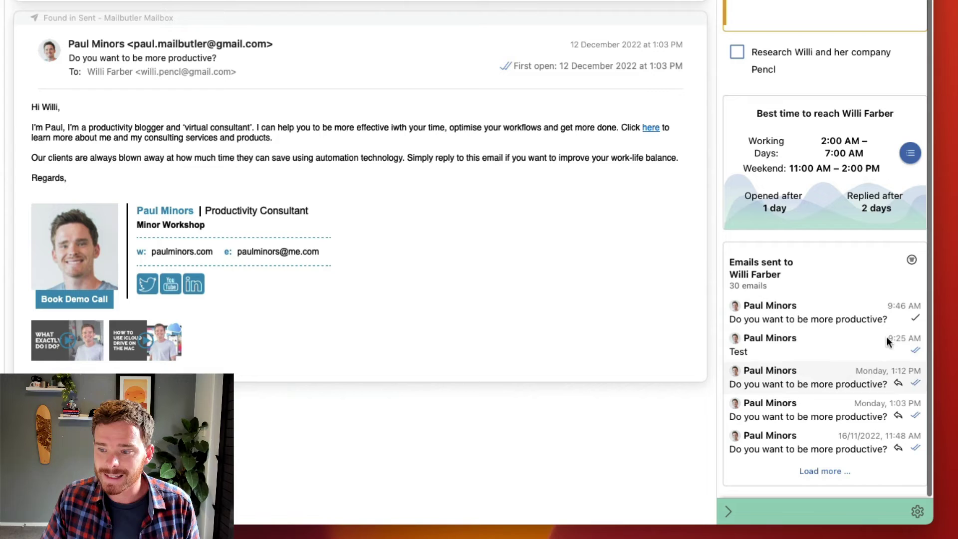
{"action": "left_click", "coordinate": [827, 469]}
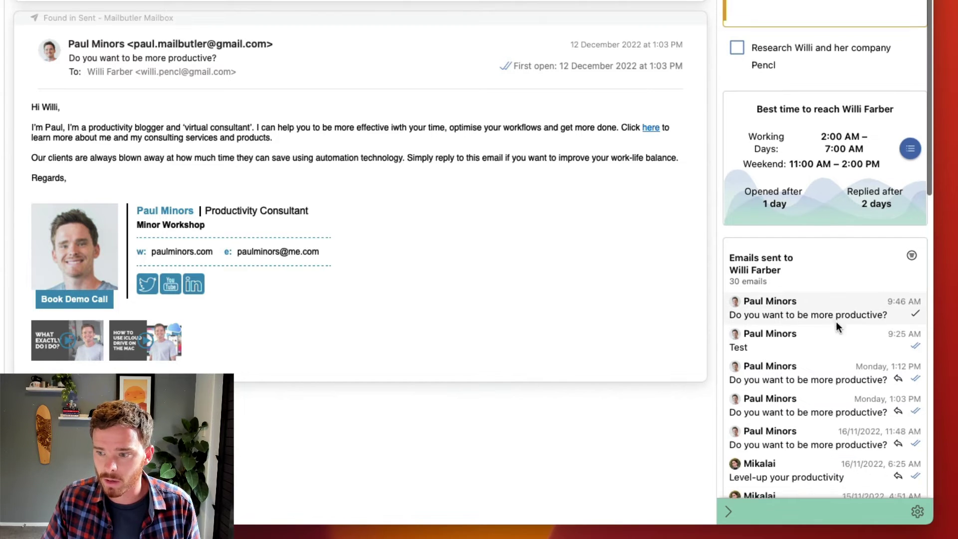
{"action": "scroll", "coordinate": [836, 321], "scroll_direction": "down", "scroll_amount": 5}
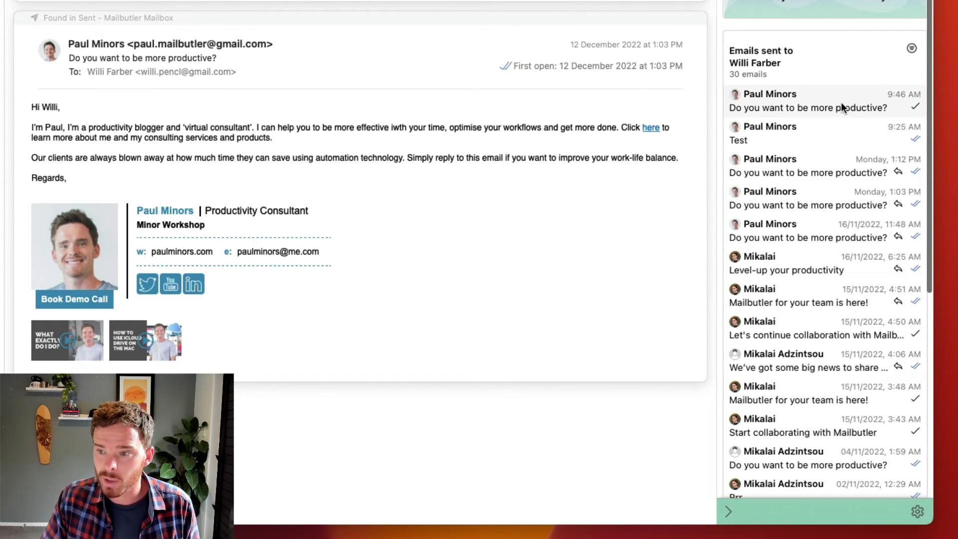
{"action": "scroll", "coordinate": [835, 111], "scroll_direction": "up", "scroll_amount": 5}
{"action": "left_click", "coordinate": [834, 222]}
{"action": "left_click", "coordinate": [828, 190]}
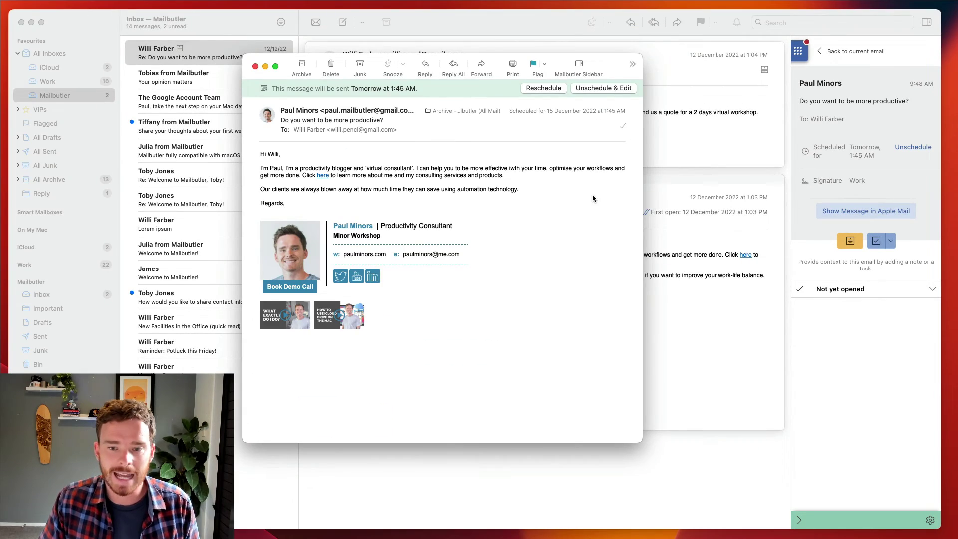
{"action": "key", "text": "super+w"}
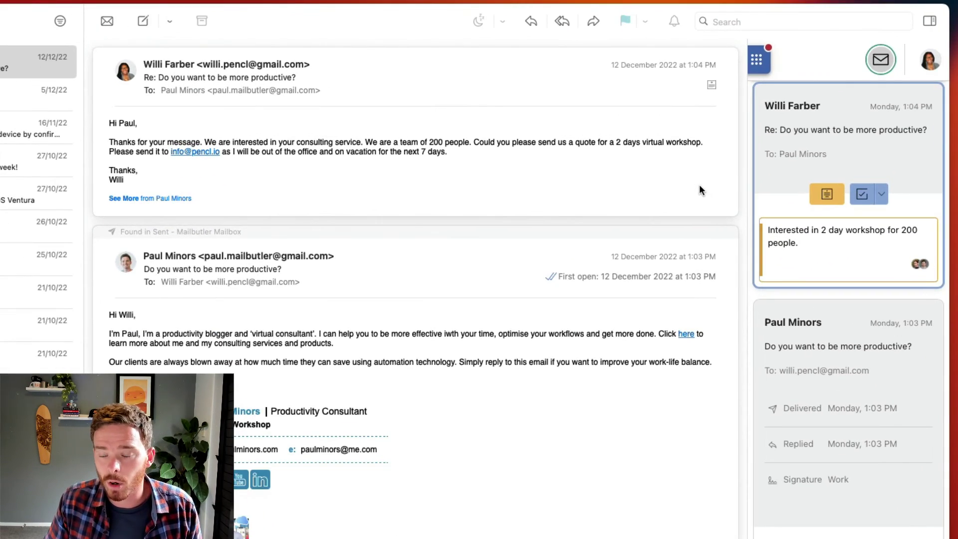
{"action": "left_click", "coordinate": [762, 59]}
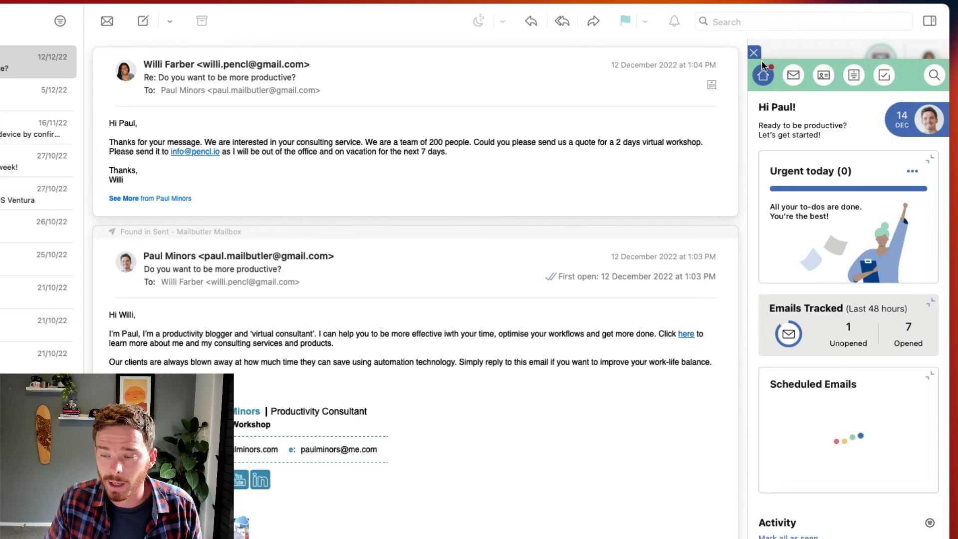
{"action": "left_click", "coordinate": [824, 75]}
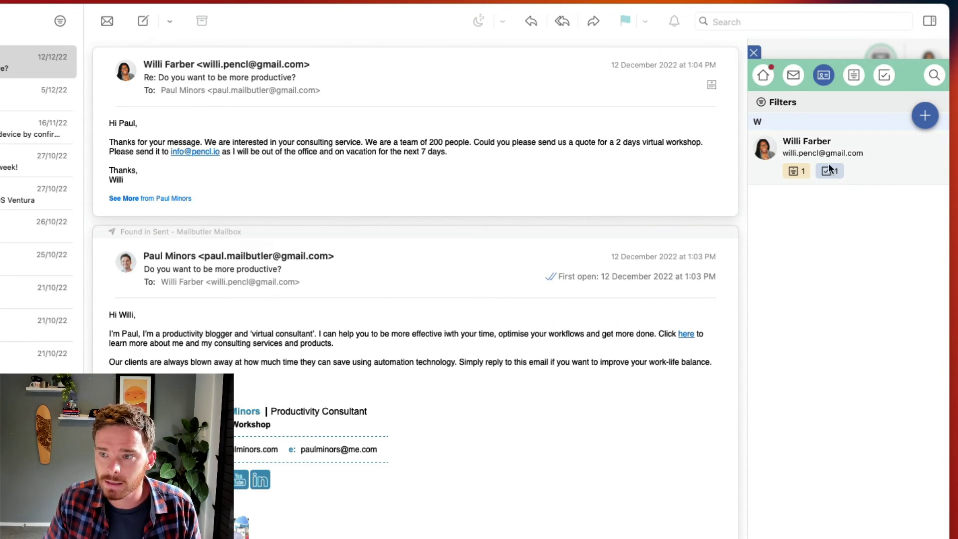
{"action": "left_click", "coordinate": [761, 102]}
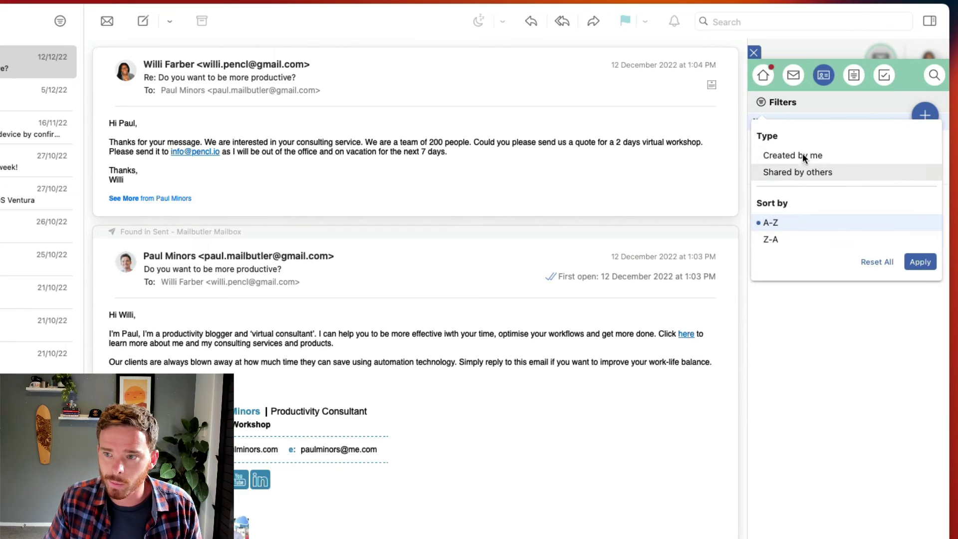
{"action": "left_click", "coordinate": [821, 282]}
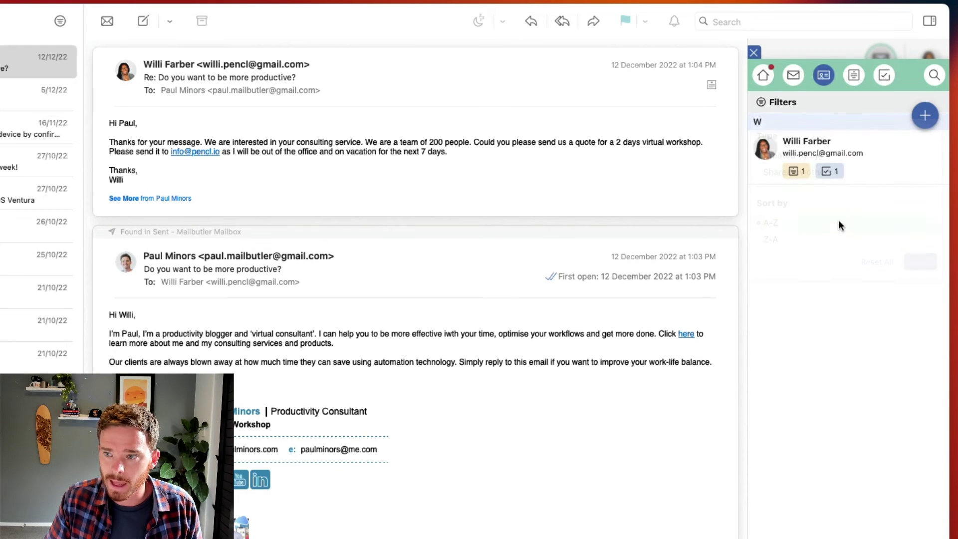
{"action": "left_click", "coordinate": [876, 165]}
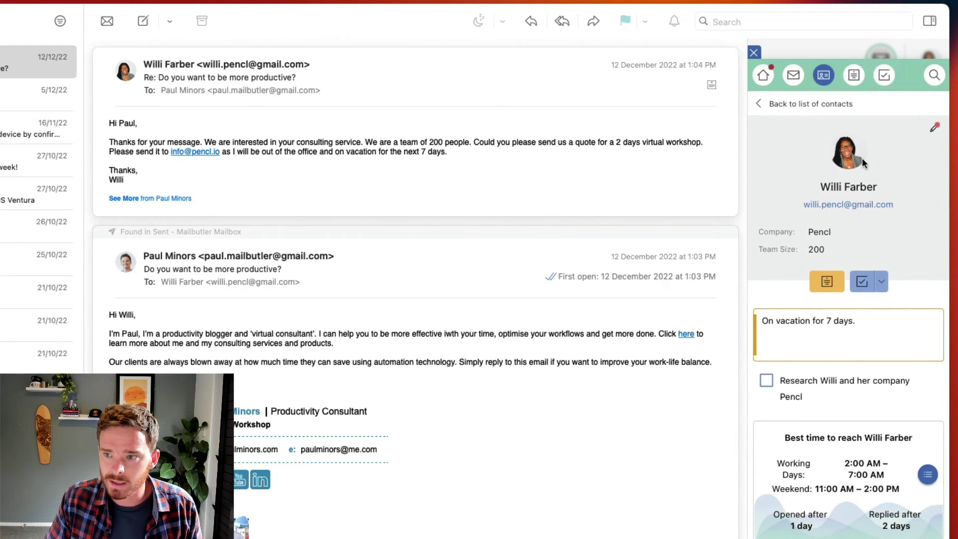
{"action": "left_click", "coordinate": [770, 104]}
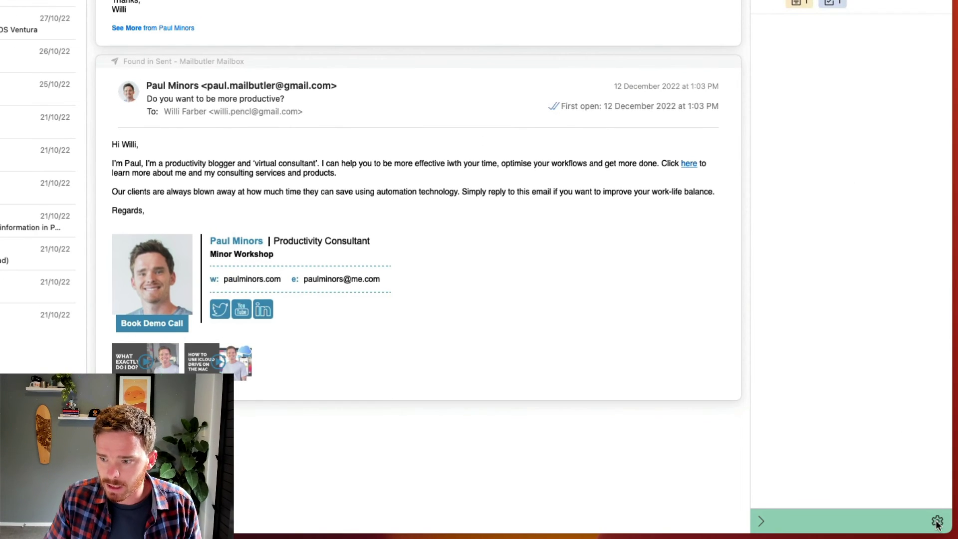
Step: Open Account & Preferences and list Integrations such as Todoist, Evernote and Google Contacts
{"action": "left_click", "coordinate": [937, 522]}
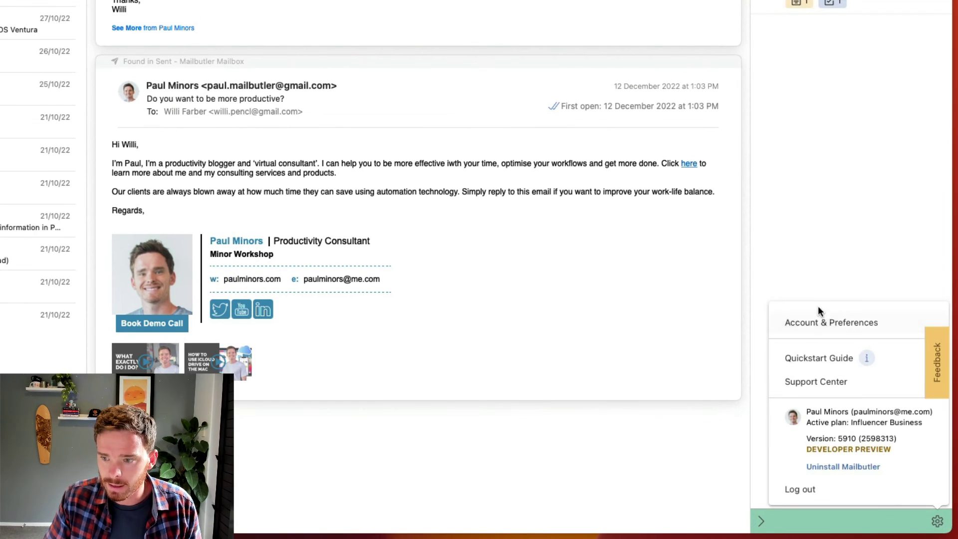
{"action": "left_click", "coordinate": [822, 322]}
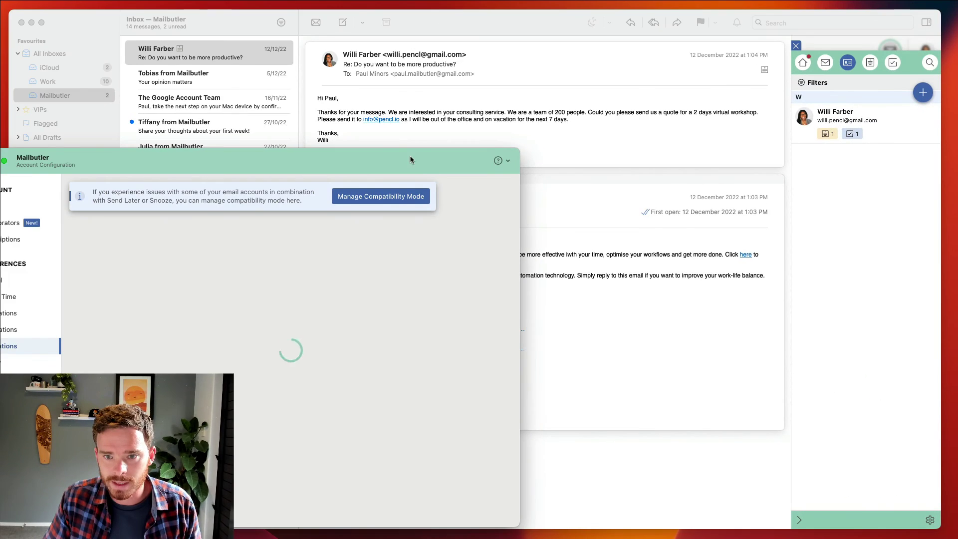
{"action": "left_click_drag", "start_coordinate": [410, 160], "coordinate": [597, 87]}
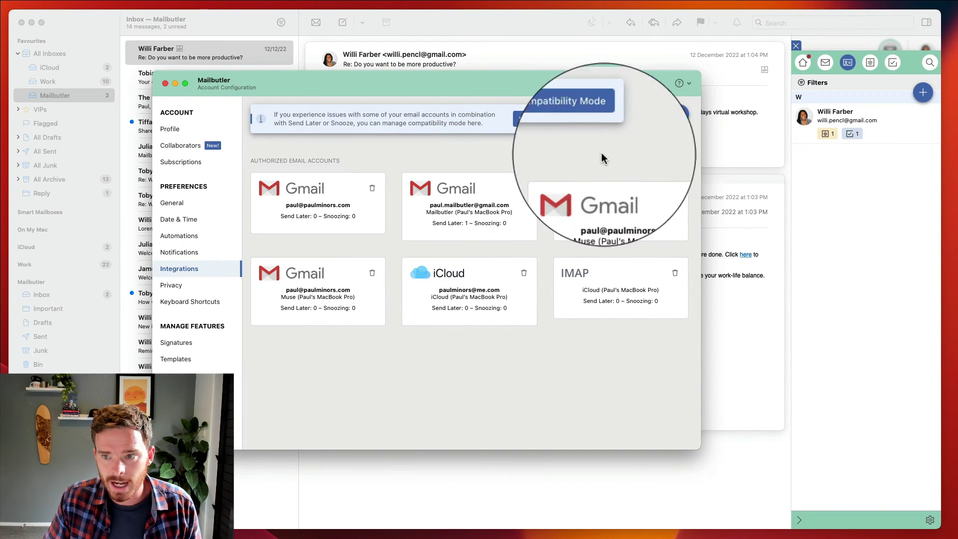
{"action": "left_click", "coordinate": [679, 115]}
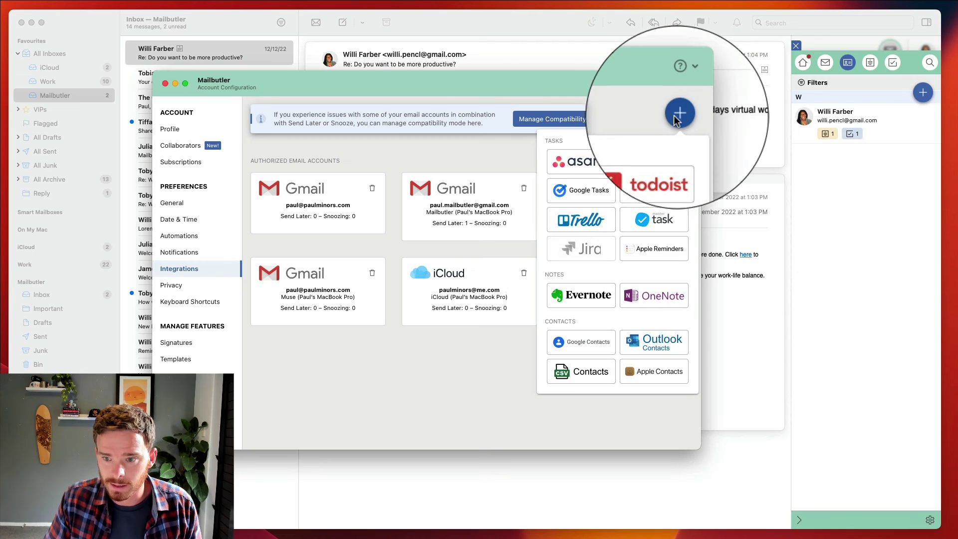